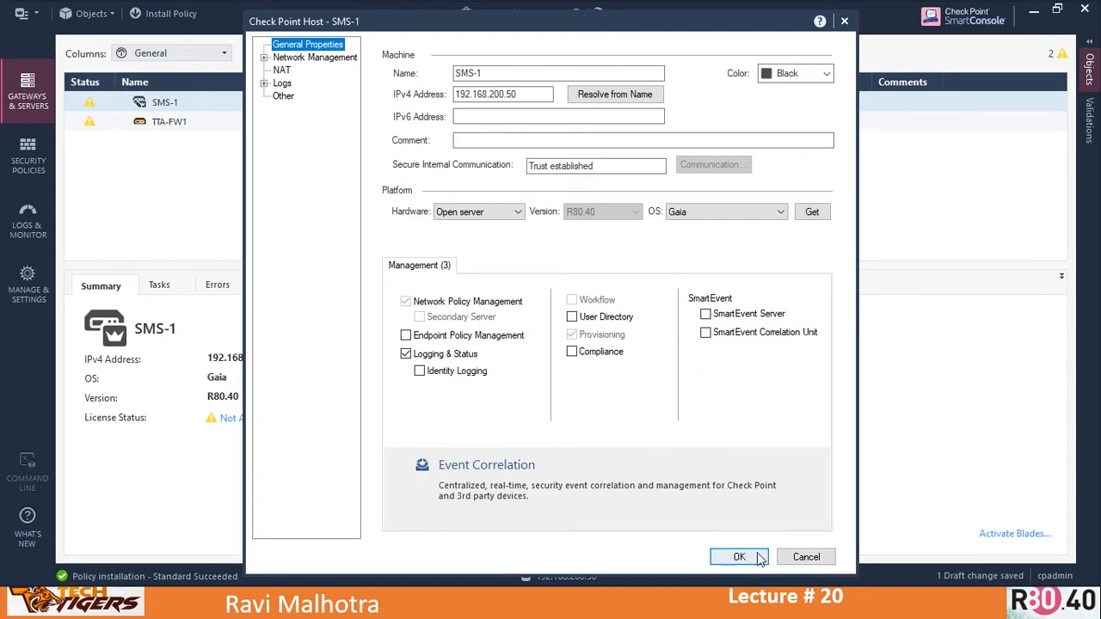
pyautogui.click(795, 555)
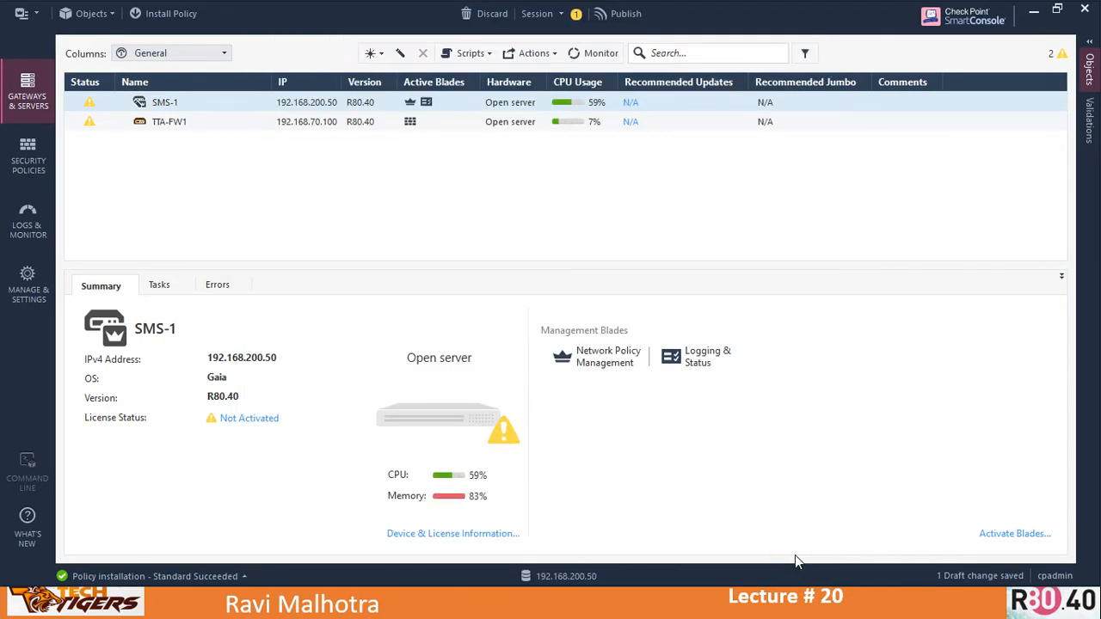
pyautogui.hotkey('alt', 'Tab')
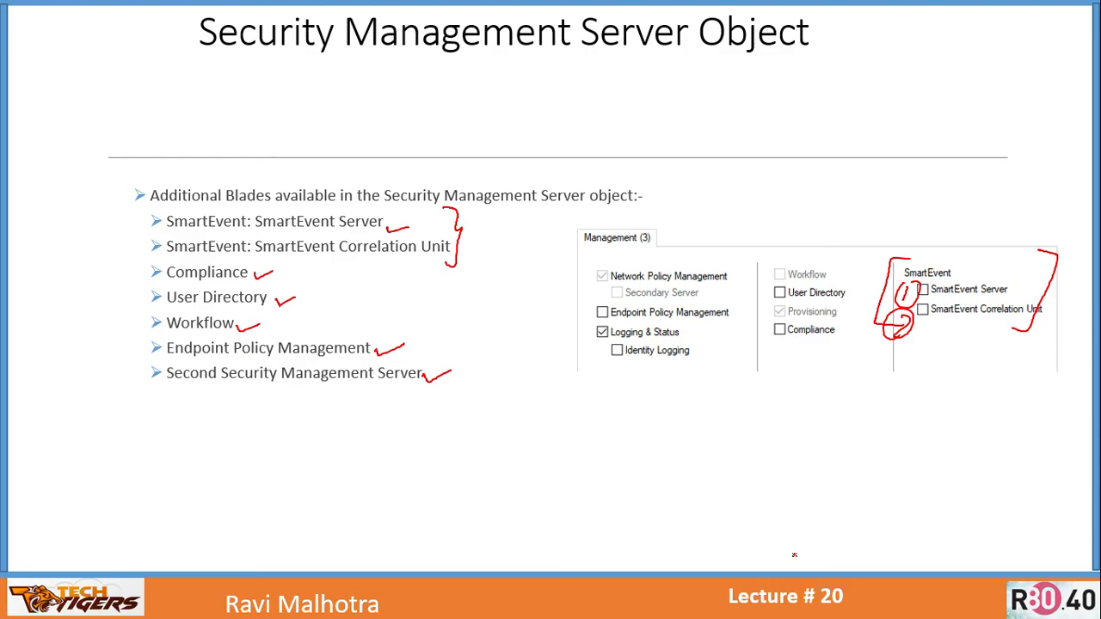
pyautogui.press('Right')
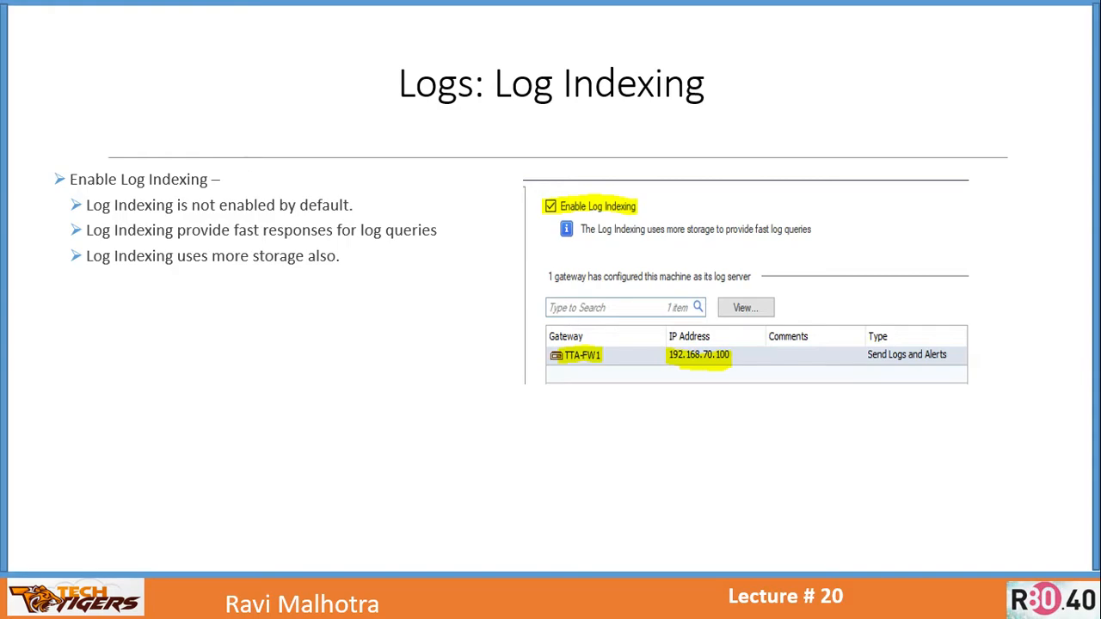
pyautogui.hotkey('alt', 'Tab')
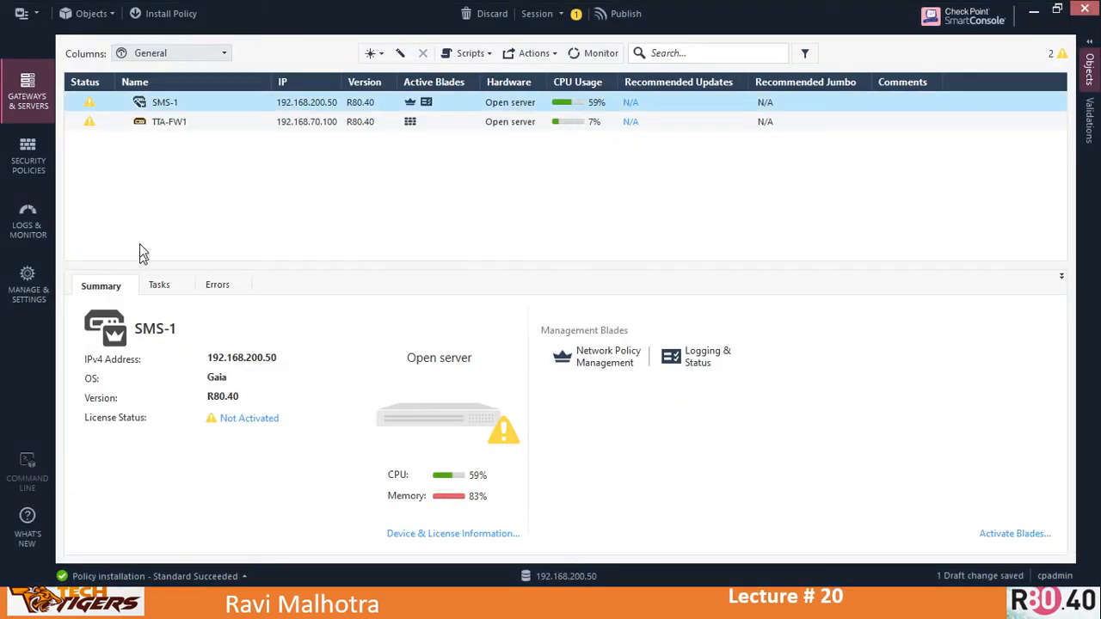
# - Open the SMS-1 management server object and review its Network Management interfaces
pyautogui.click(166, 103)
pyautogui.doubleClick(166, 102)
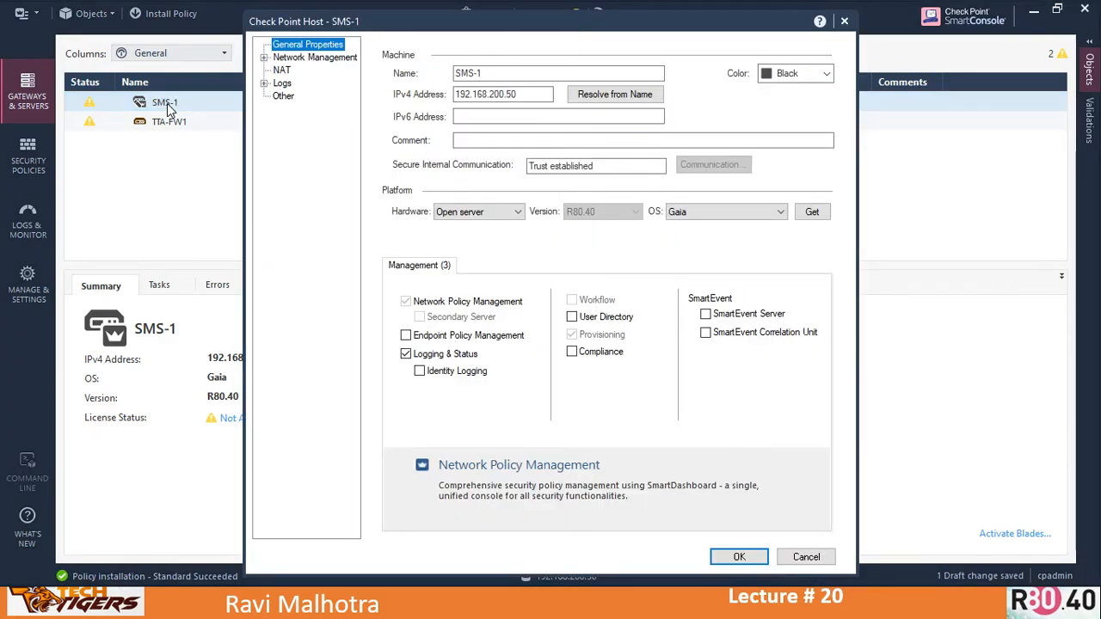
pyautogui.click(301, 59)
pyautogui.click(264, 57)
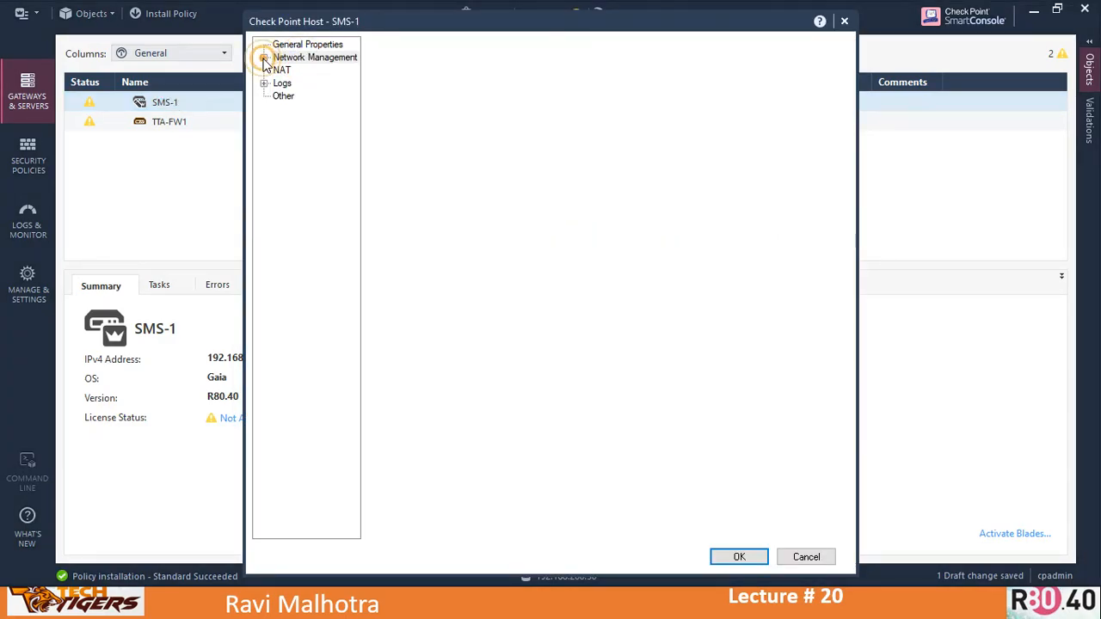
pyautogui.click(312, 58)
pyautogui.click(432, 115)
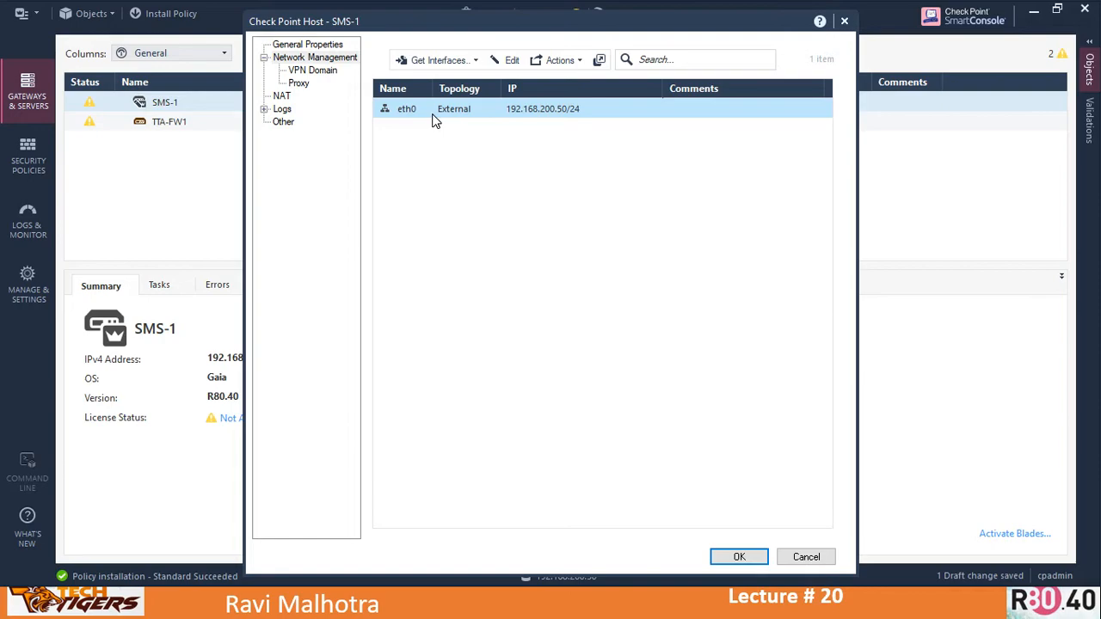
# - Switch the server's NAT hide method to Hide behind IP Address, then back to Hide behind Gateway
pyautogui.click(281, 96)
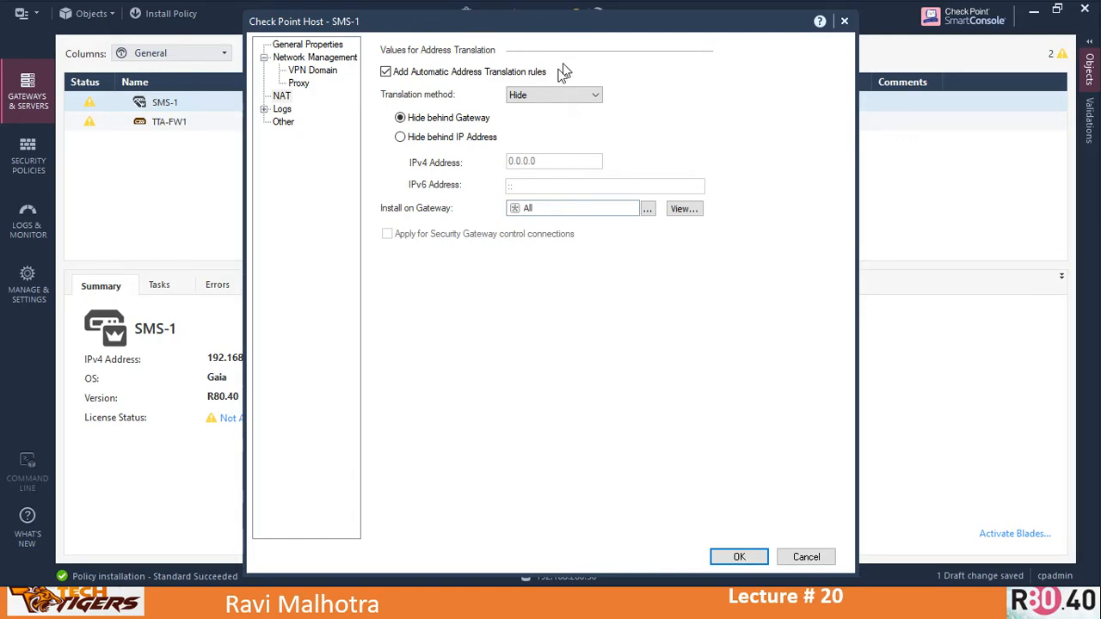
pyautogui.click(550, 95)
pyautogui.click(526, 118)
pyautogui.click(551, 96)
pyautogui.click(526, 106)
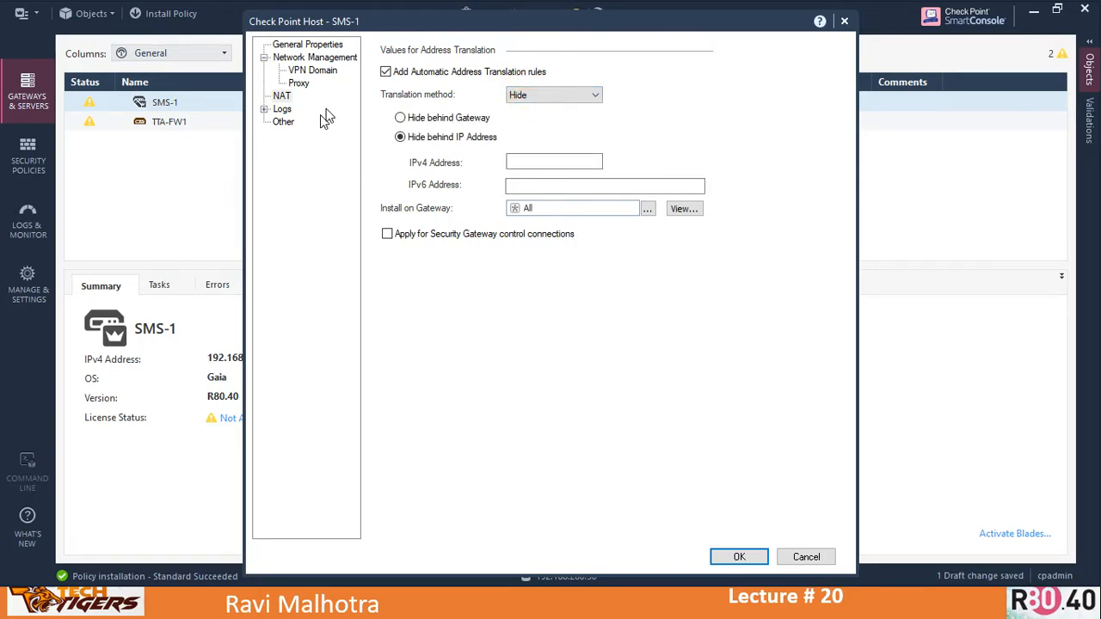
pyautogui.click(281, 111)
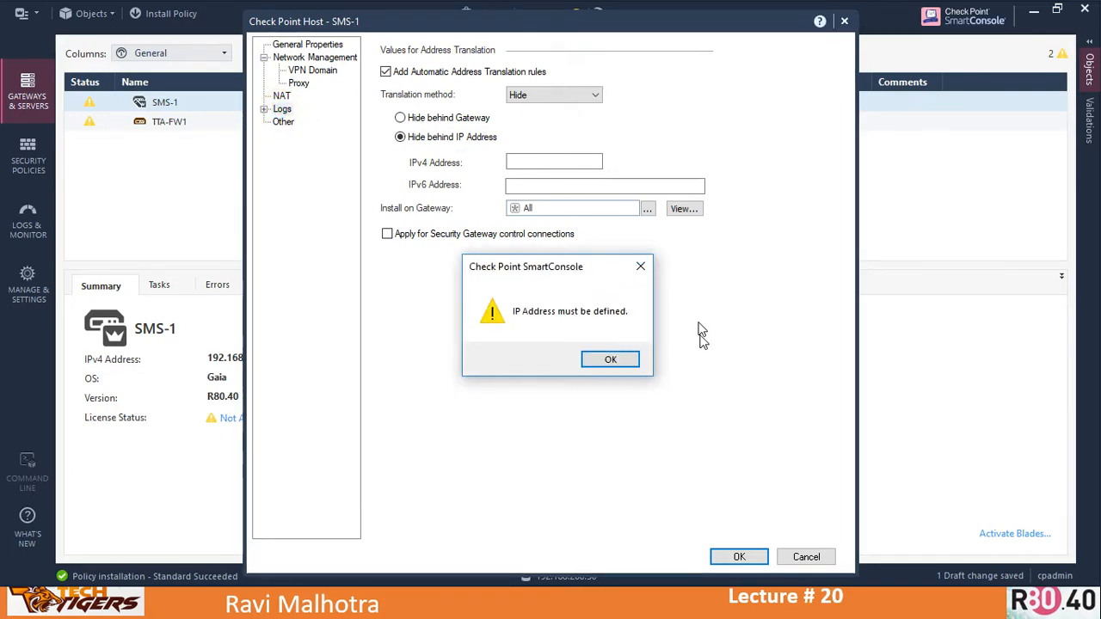
pyautogui.click(612, 360)
pyautogui.click(420, 119)
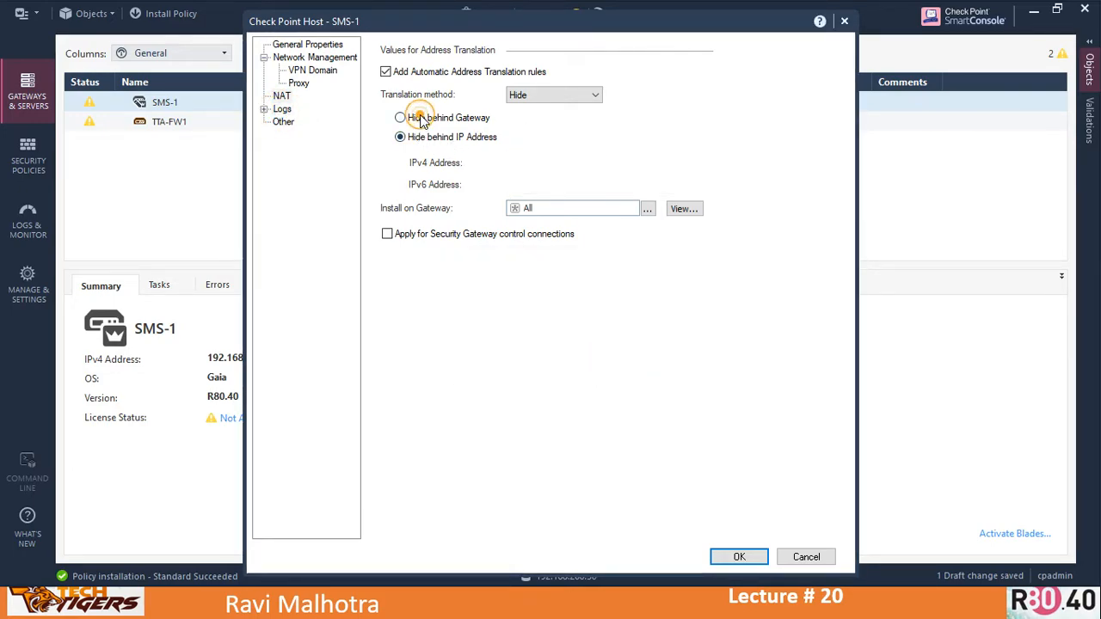
# - Review the gateways listed on the server's Logs page, then close the object without saving
pyautogui.click(283, 110)
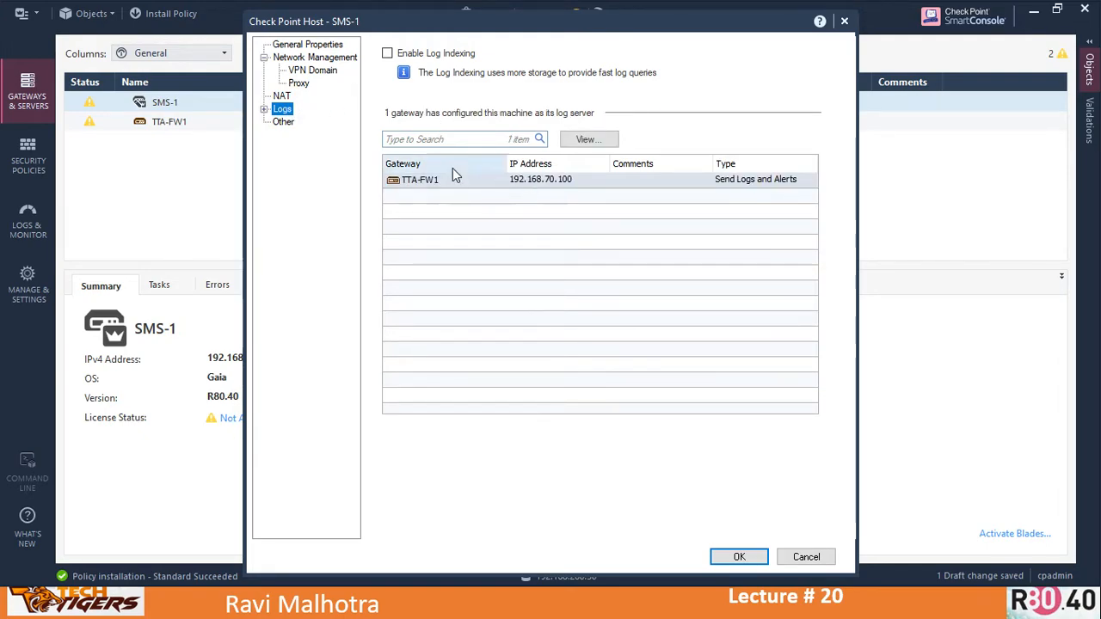
pyautogui.click(441, 189)
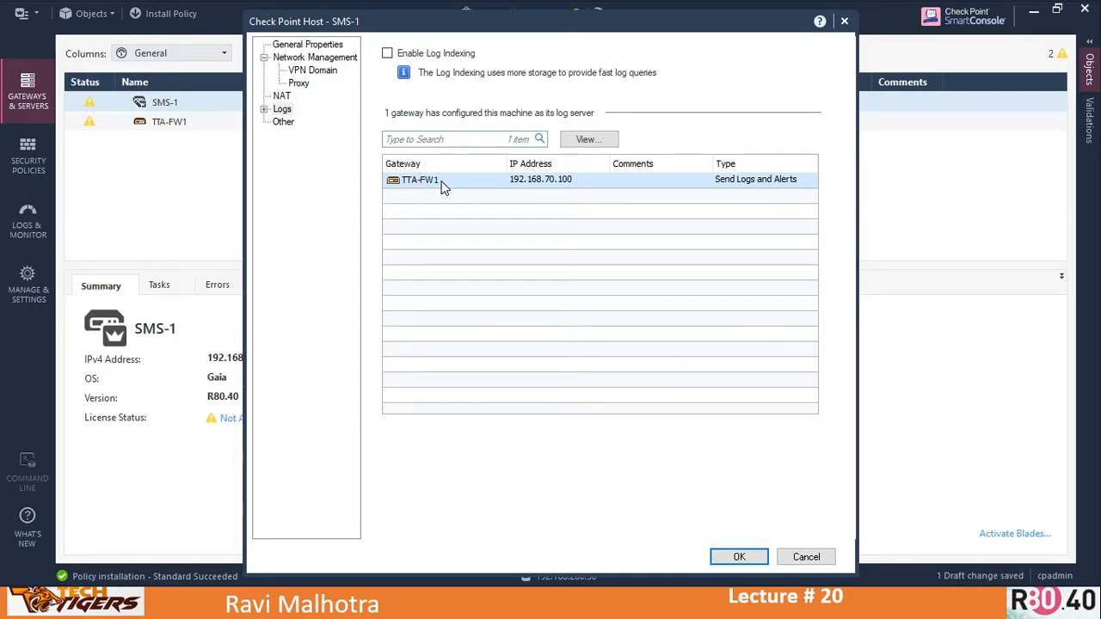
pyautogui.click(308, 45)
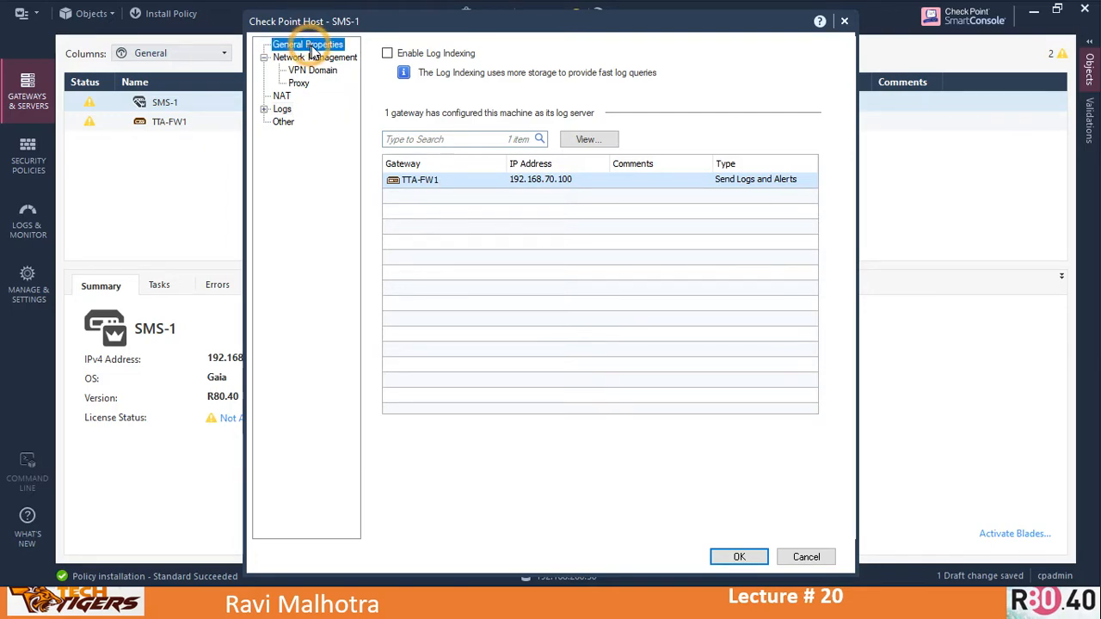
pyautogui.click(844, 21)
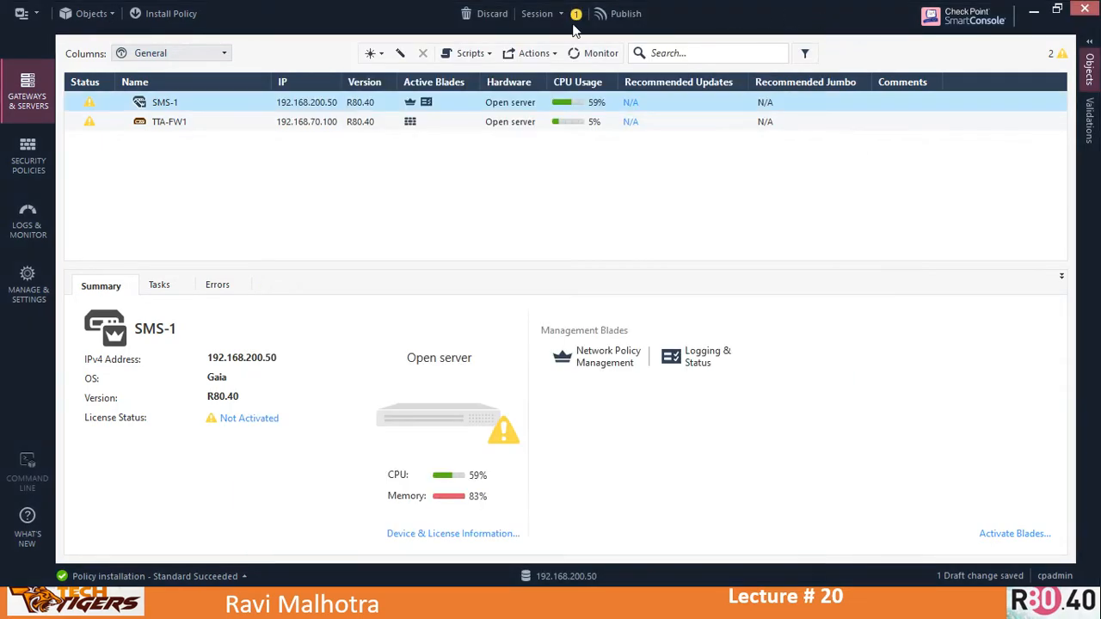
# - Open the TTA-FW1 gateway, test its SIC status in Trusted Communication, then cancel out of both dialogs
pyautogui.click(164, 126)
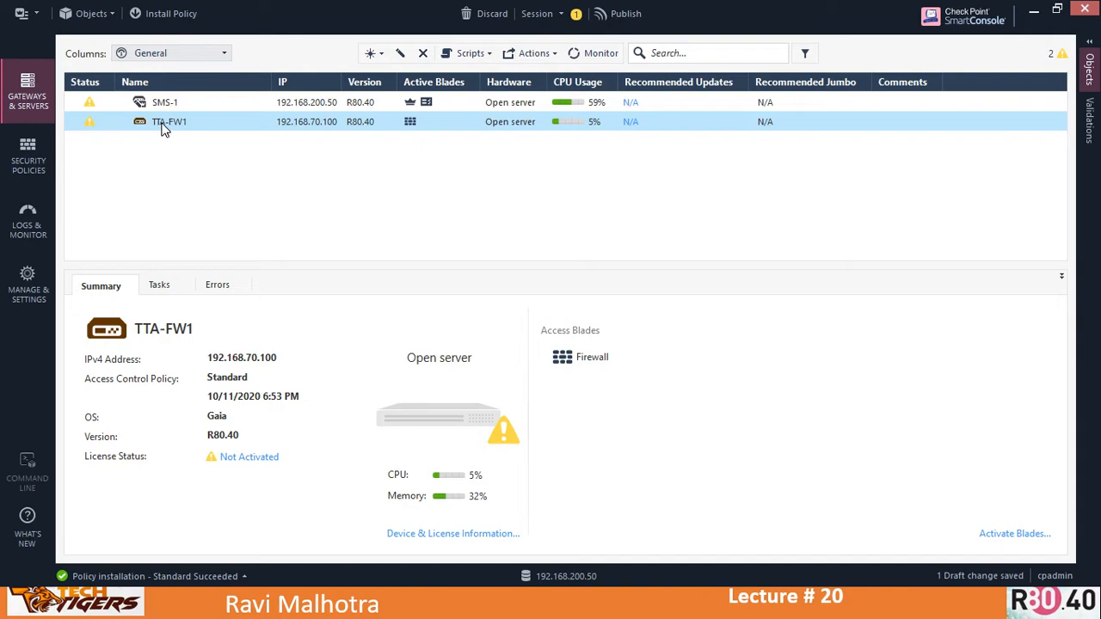
pyautogui.doubleClick(161, 123)
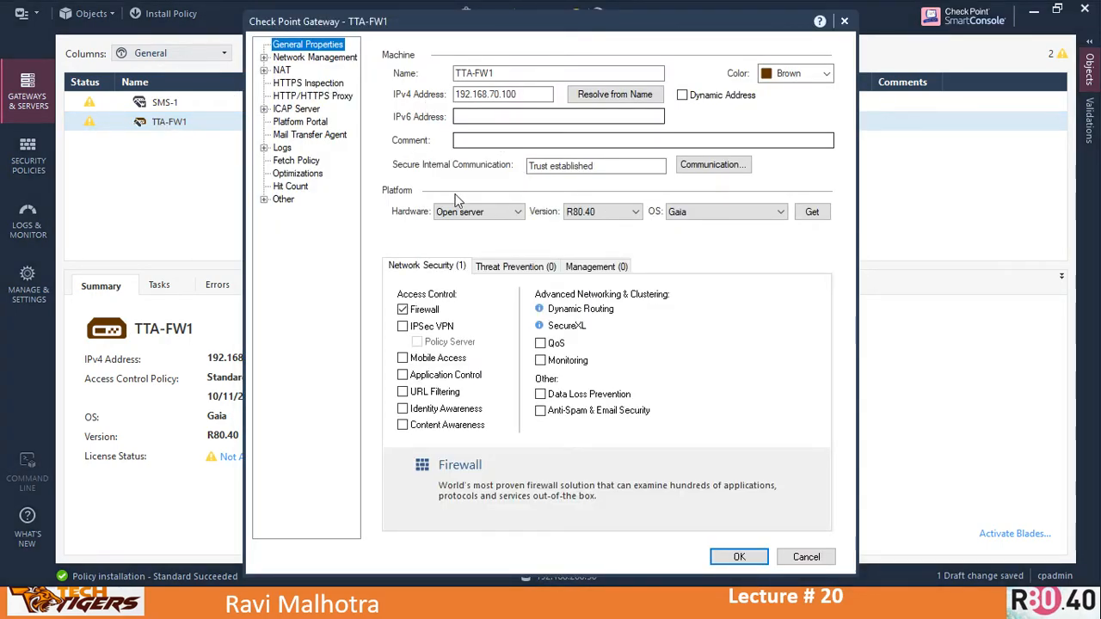
pyautogui.click(711, 167)
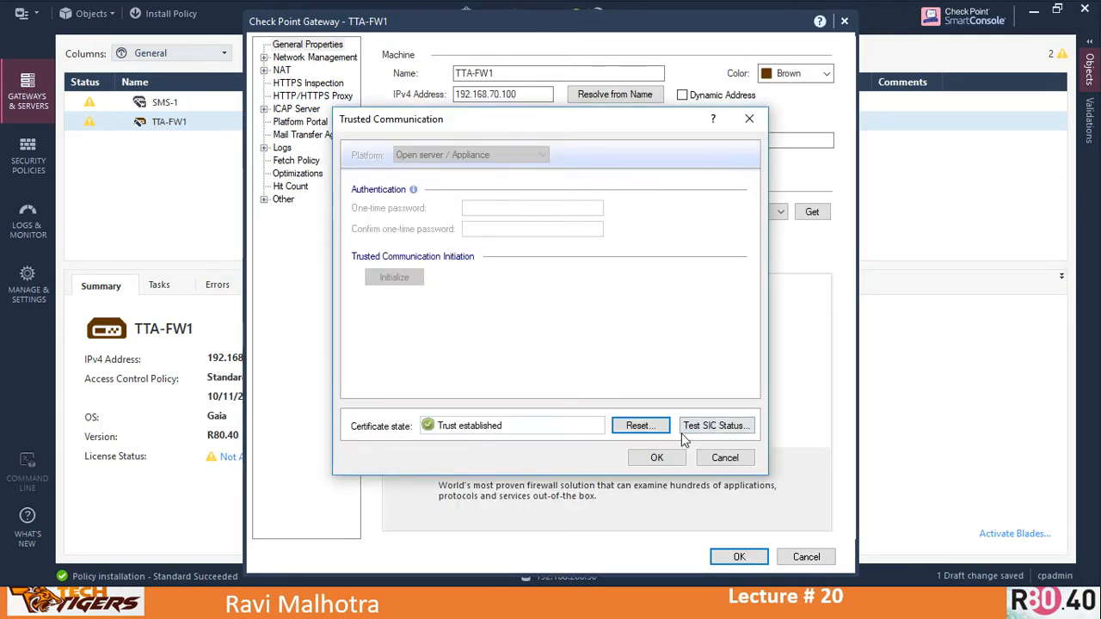
pyautogui.click(717, 428)
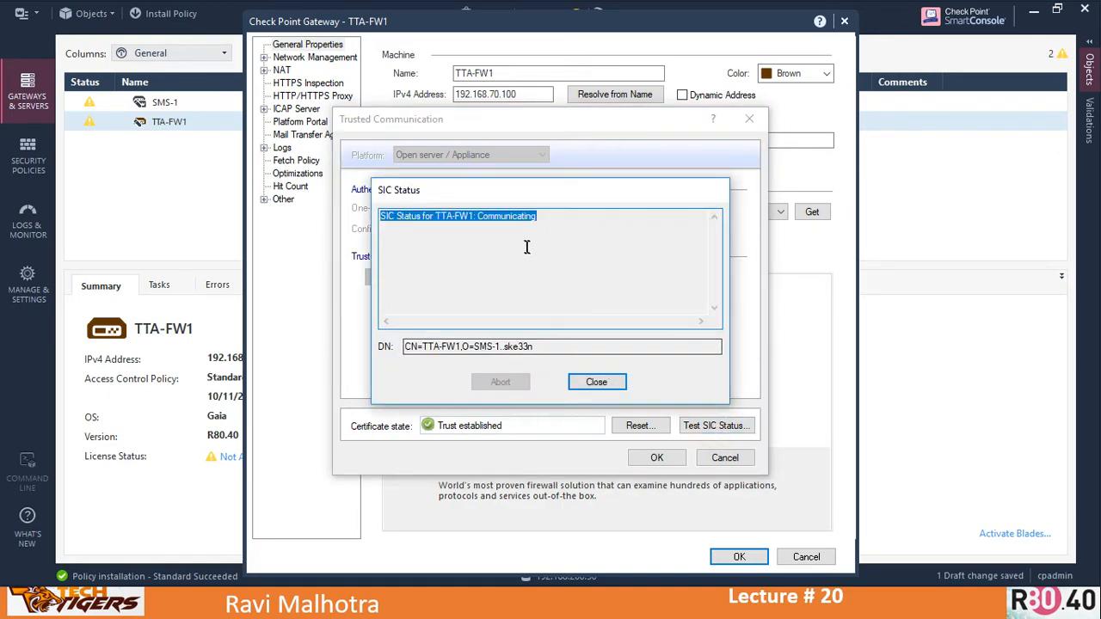
pyautogui.click(513, 217)
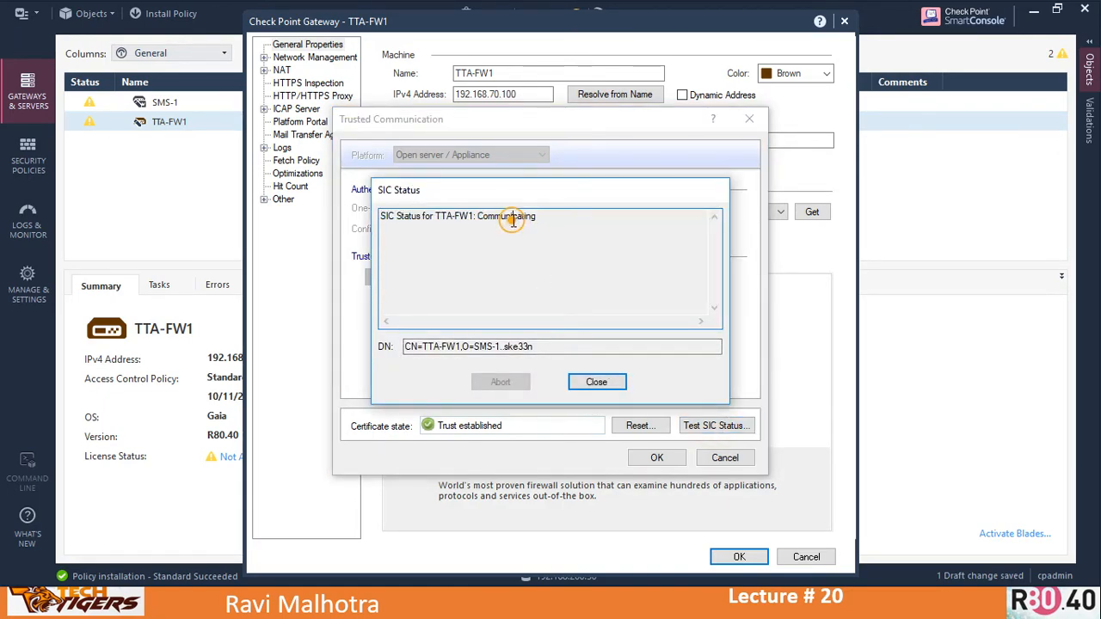
pyautogui.click(593, 382)
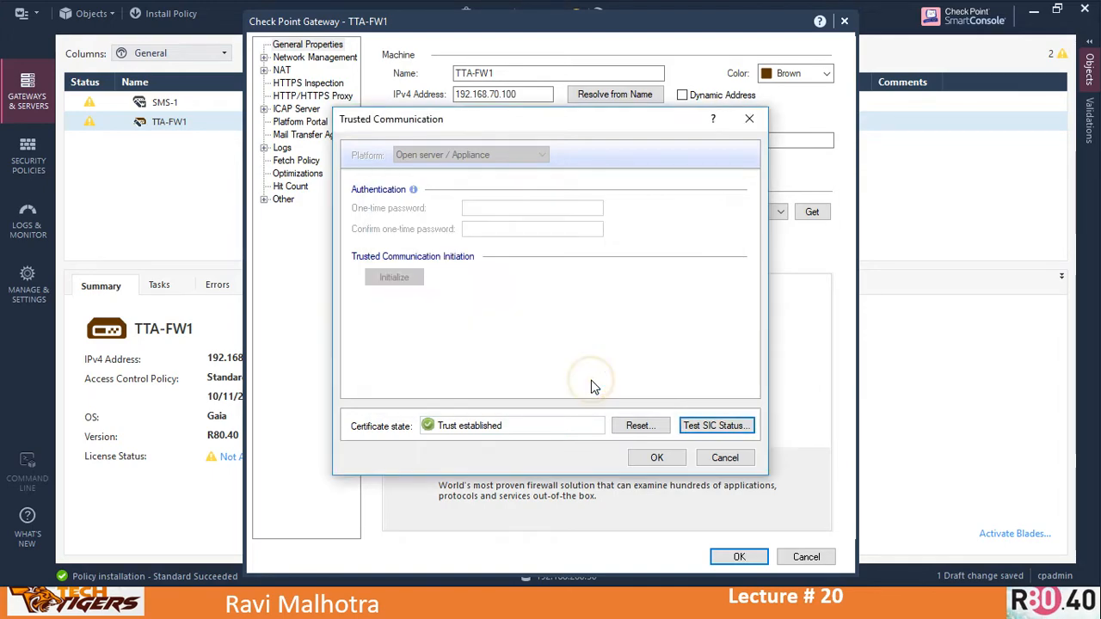
pyautogui.click(720, 463)
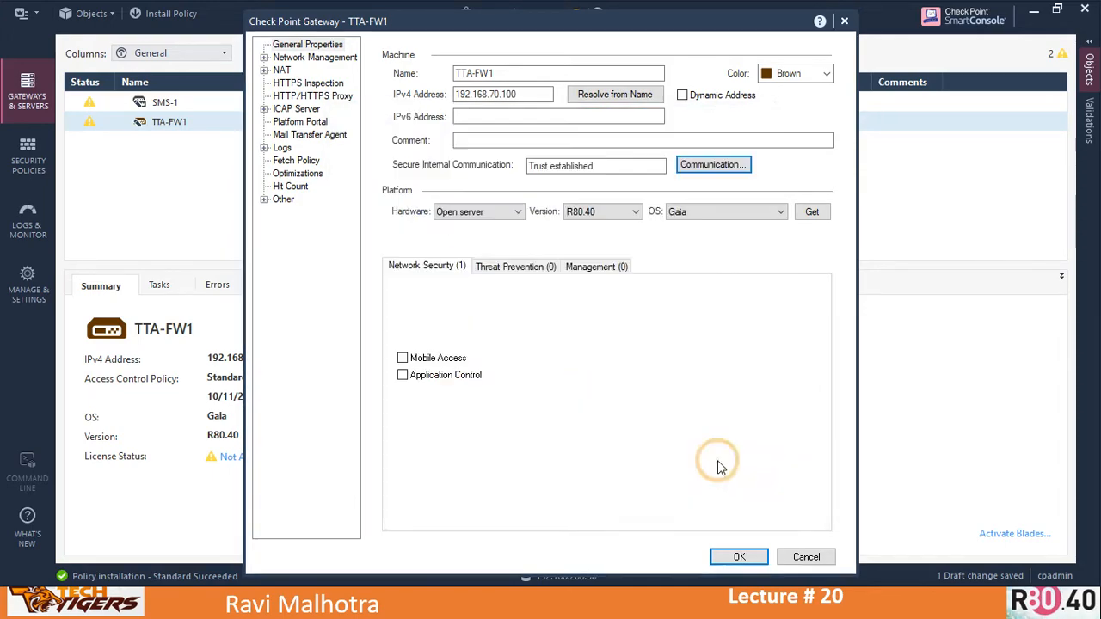
pyautogui.click(805, 557)
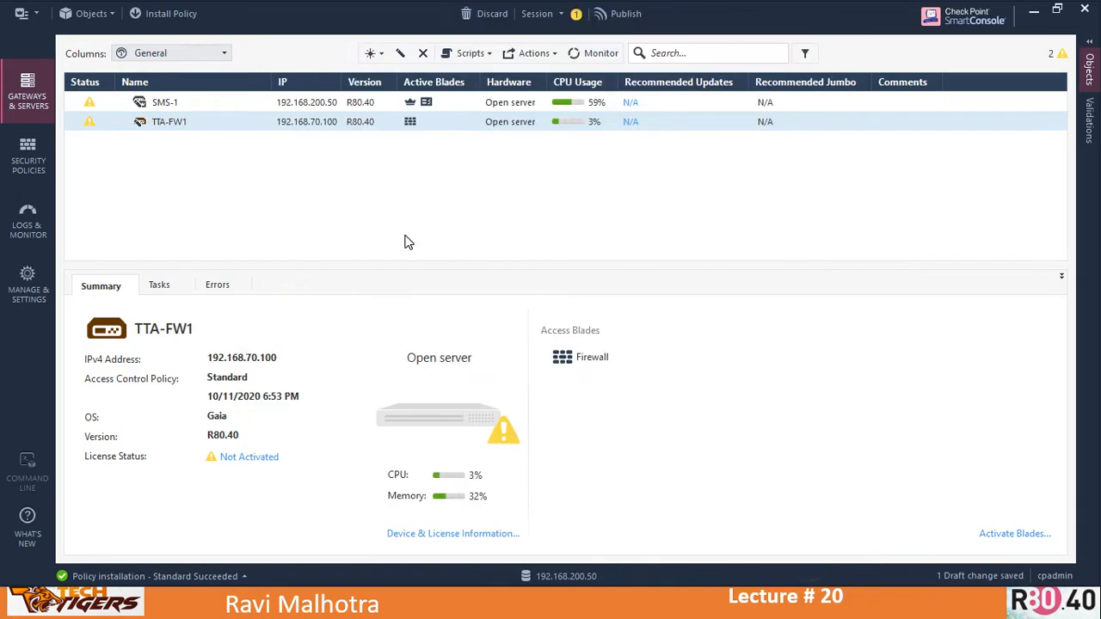
# - Reopen the SMS-1 object and review its NAT and Logs pages, expanding the Logs branch
pyautogui.click(181, 103)
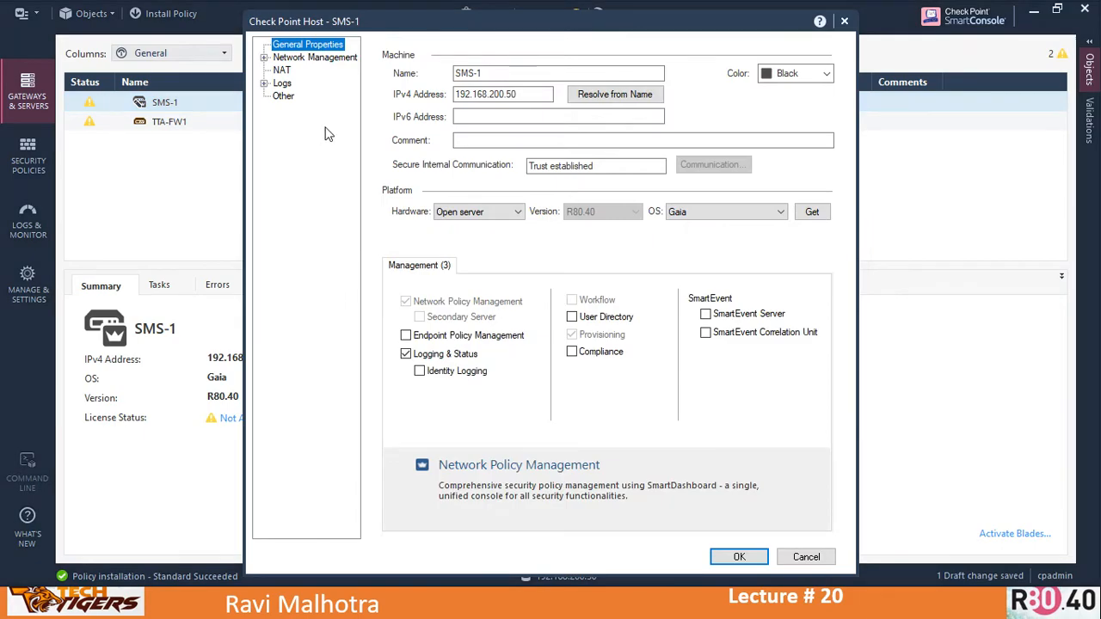
pyautogui.click(284, 73)
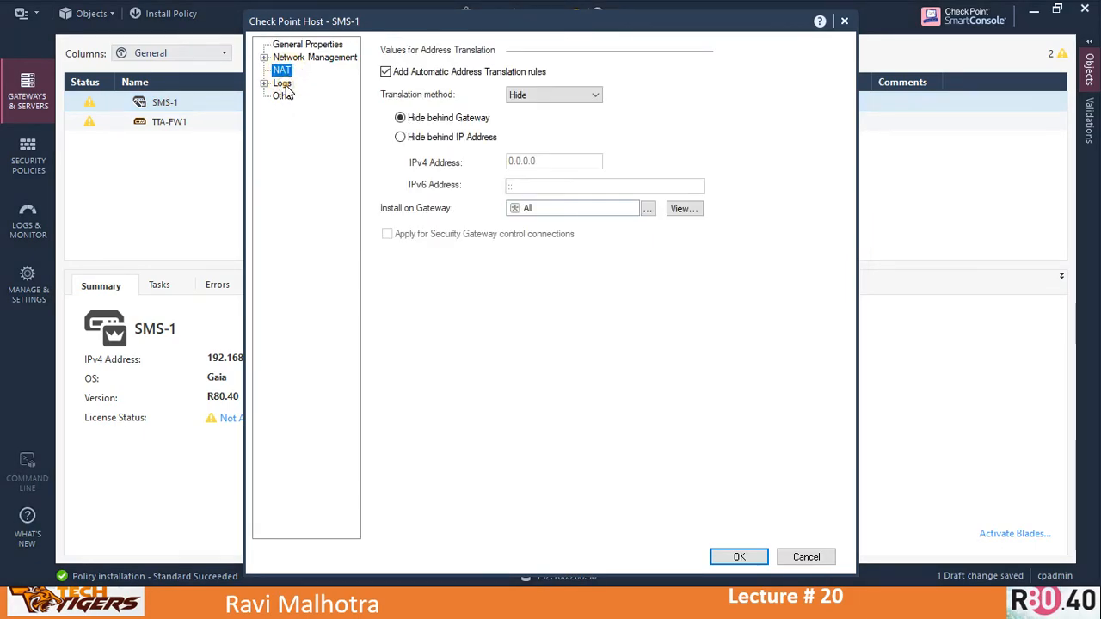
pyautogui.click(282, 82)
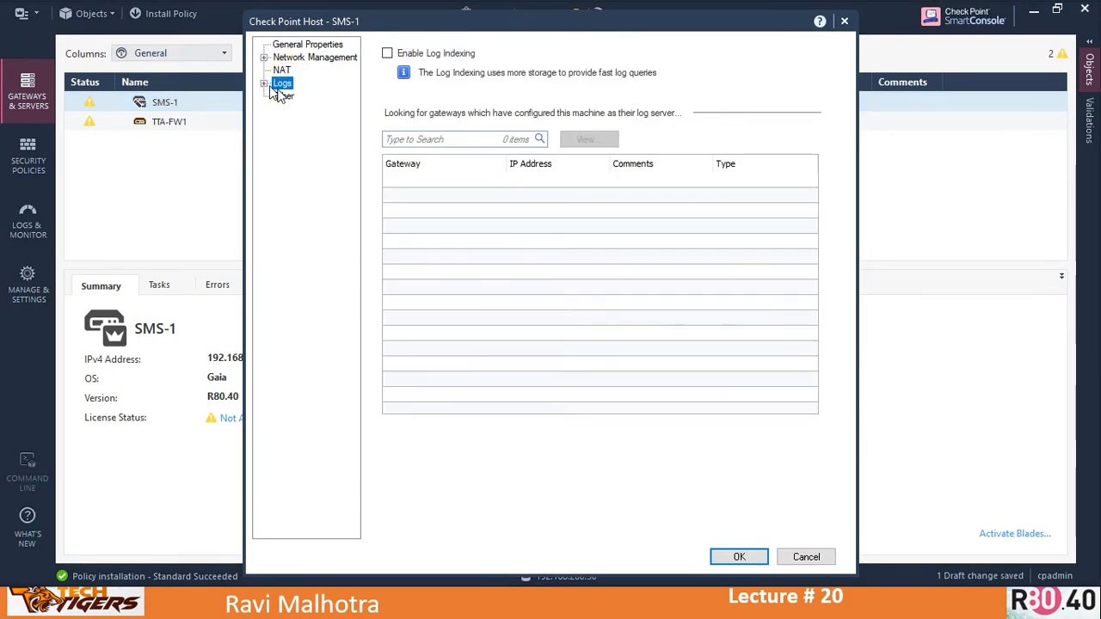
pyautogui.click(422, 198)
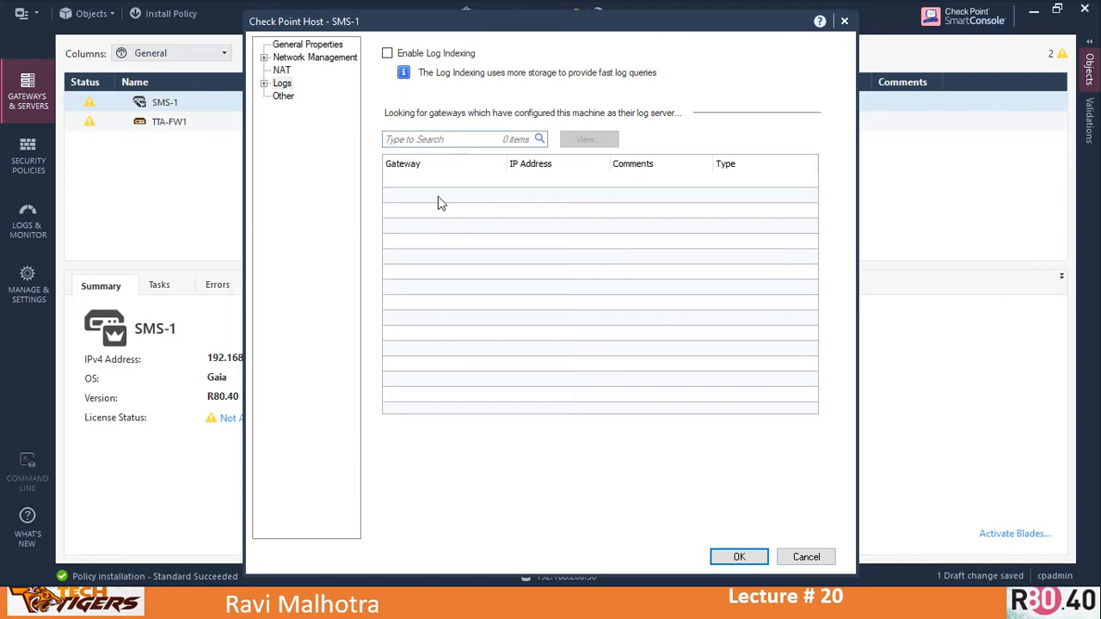
pyautogui.doubleClick(267, 83)
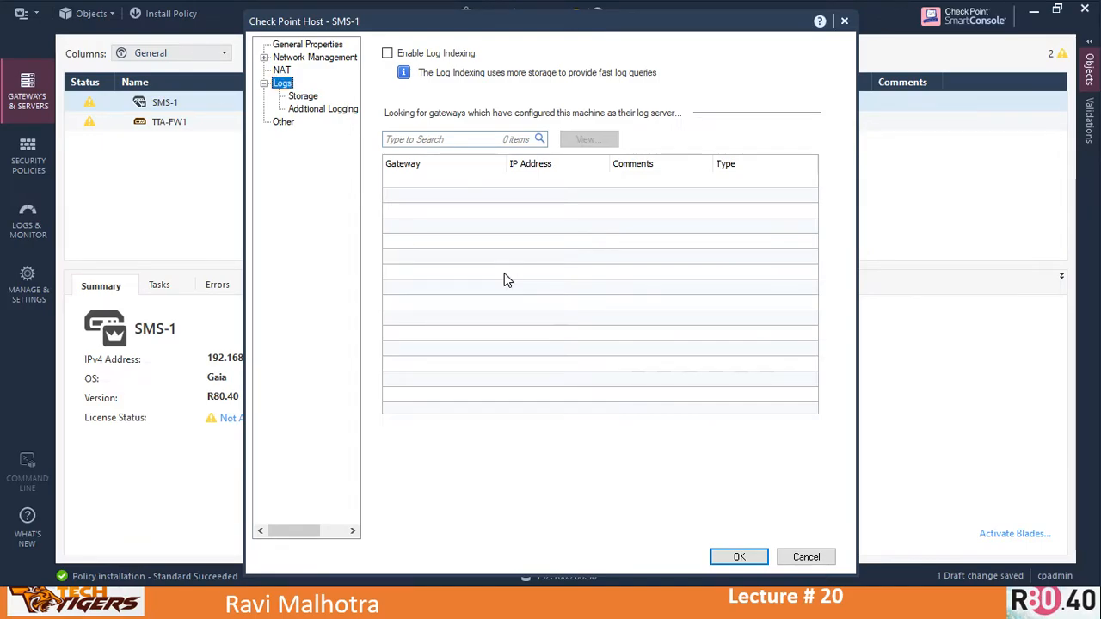
pyautogui.hotkey('alt', 'Tab')
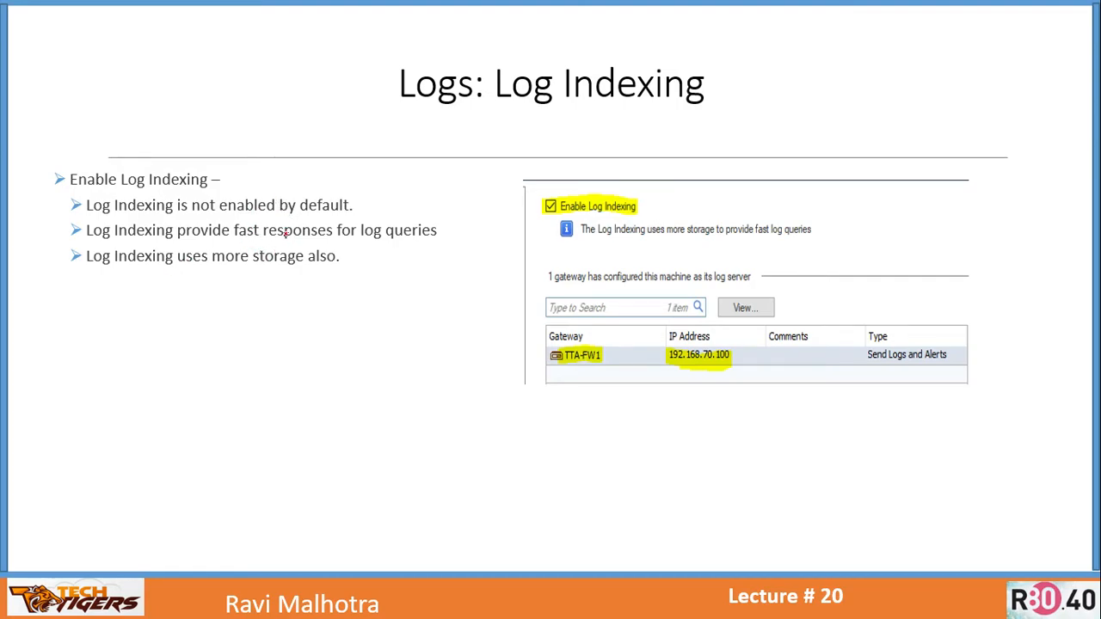
pyautogui.moveTo(231, 245); pyautogui.dragTo(344, 248)
pyautogui.moveTo(86, 273); pyautogui.dragTo(345, 275)
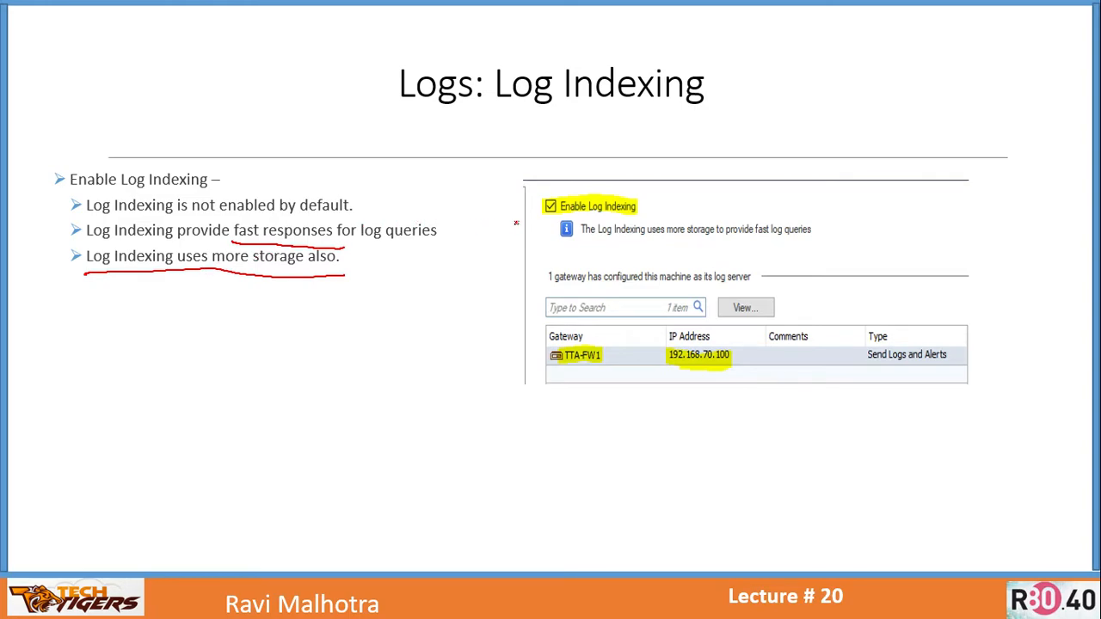
pyautogui.moveTo(588, 221)
pyautogui.mouseDown()
pyautogui.moveTo(566, 230)
pyautogui.moveTo(636, 247)
pyautogui.moveTo(756, 252)
pyautogui.mouseUp()
pyautogui.moveTo(802, 212); pyautogui.dragTo(798, 252)
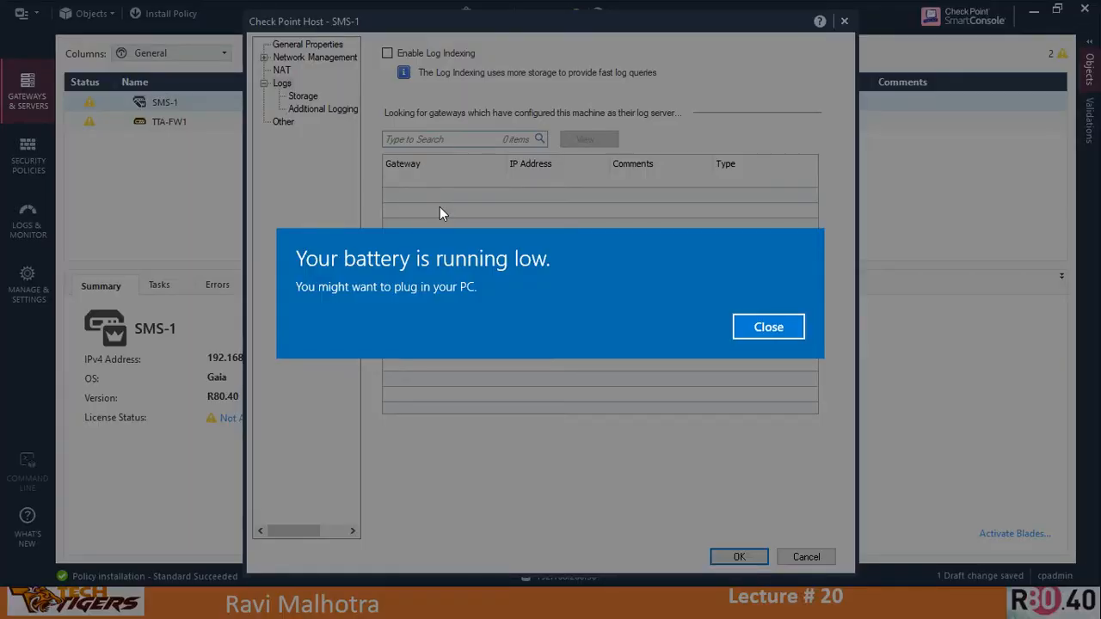
# - Enable Log Indexing on the SMS-1 server and open its log Storage settings
pyautogui.click(768, 328)
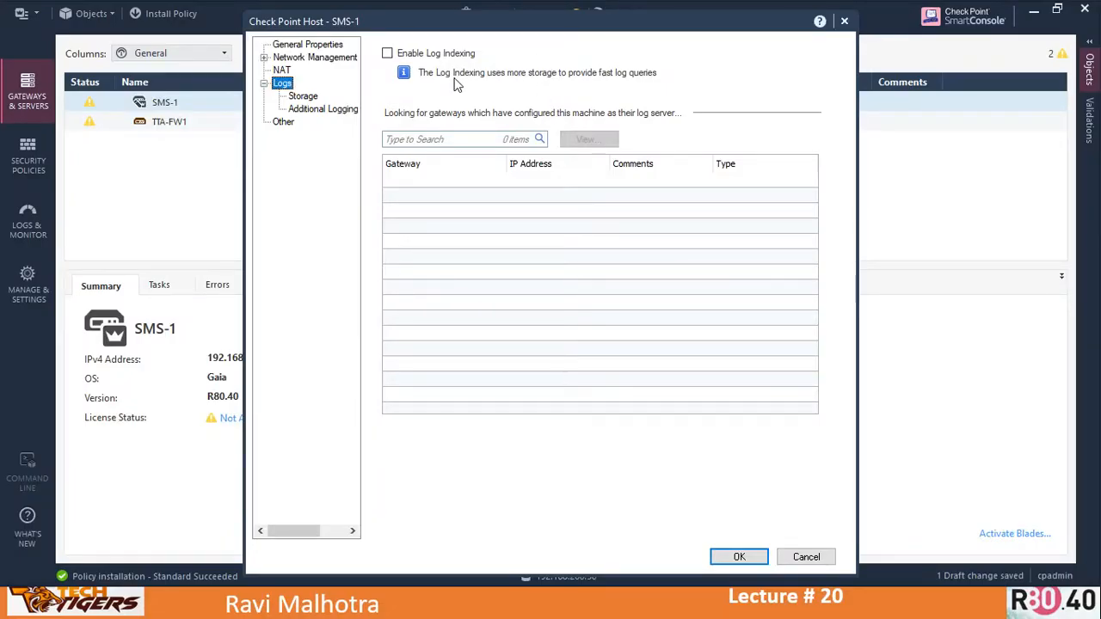
pyautogui.click(422, 55)
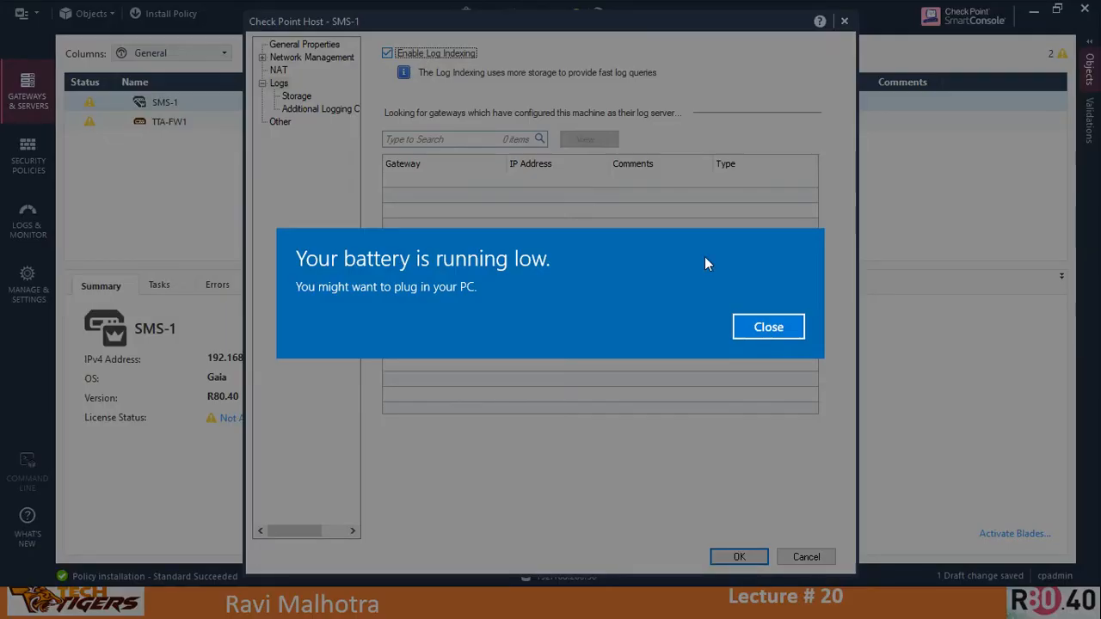
pyautogui.click(766, 321)
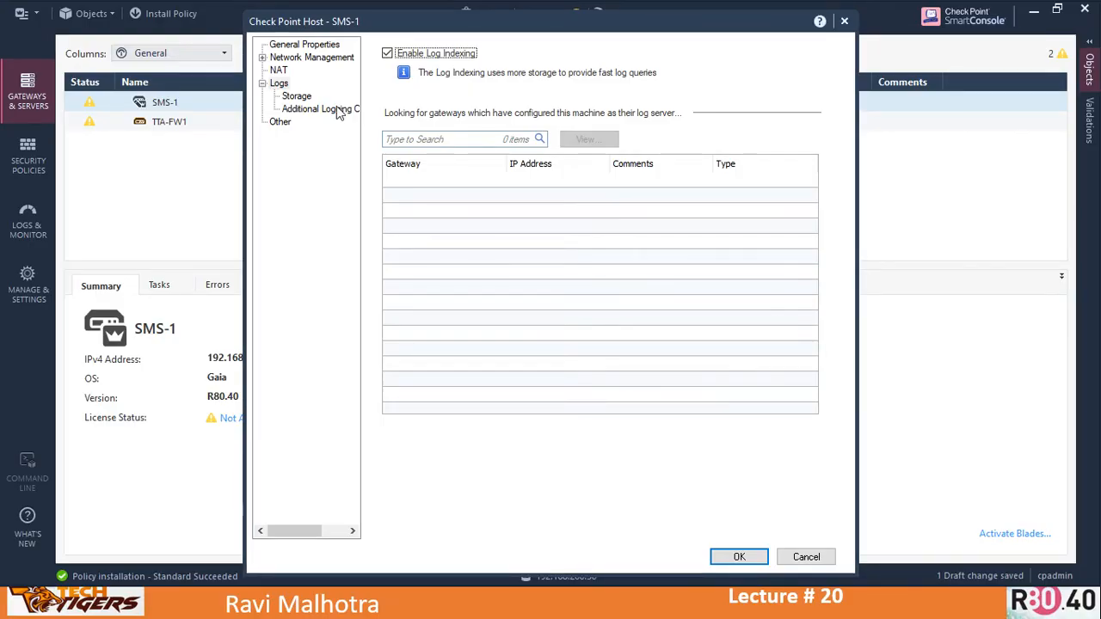
pyautogui.click(301, 97)
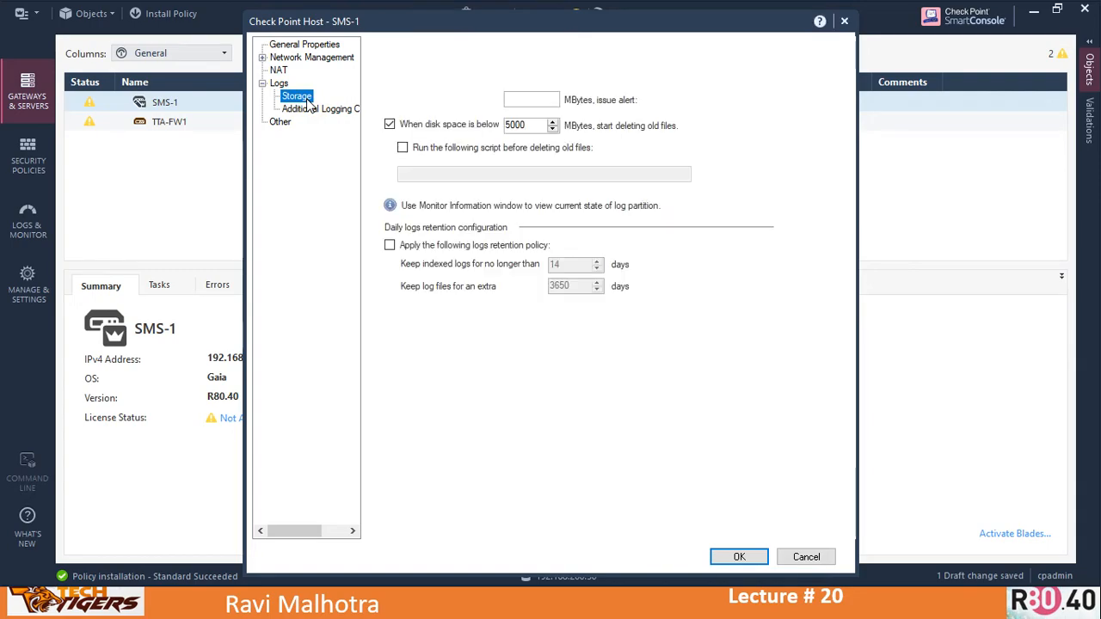